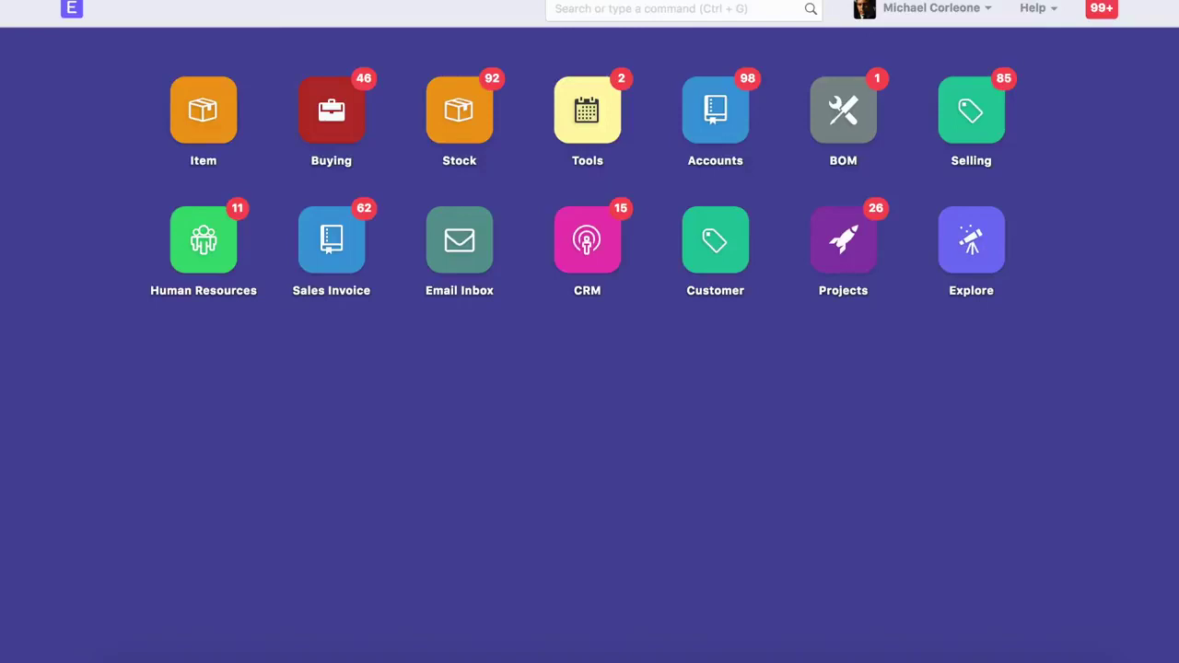
Step: Open the Etiam Bibendum Fermentum Industries quotation from the Quotation List
click(686, 9)
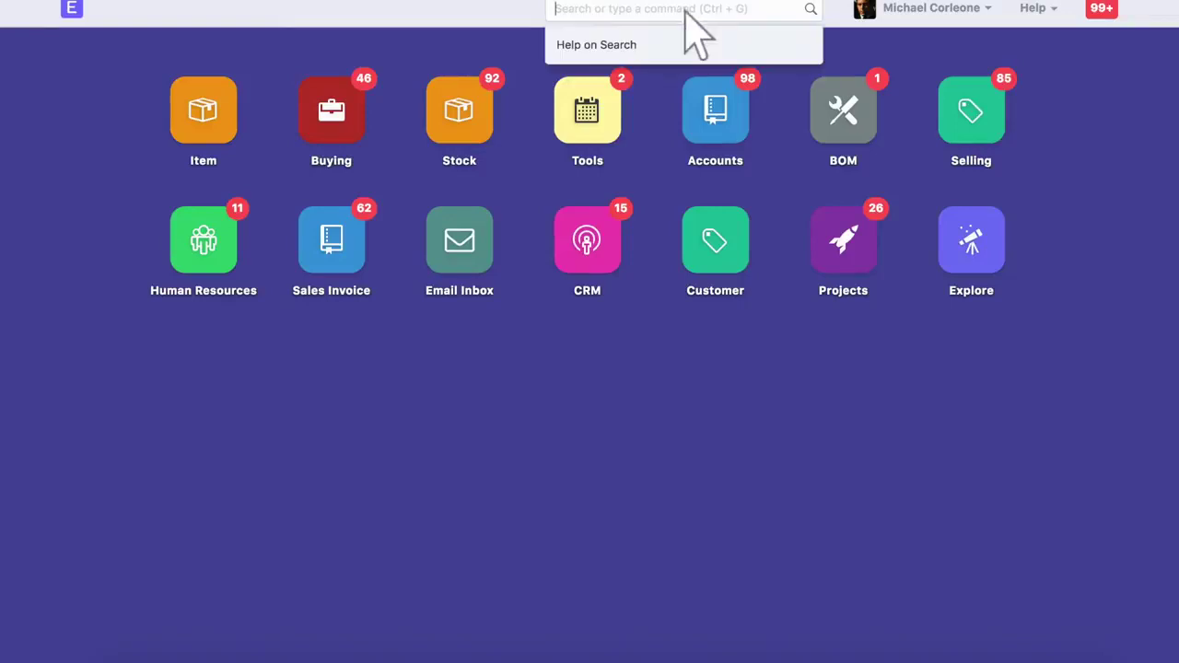
text(Quotation)
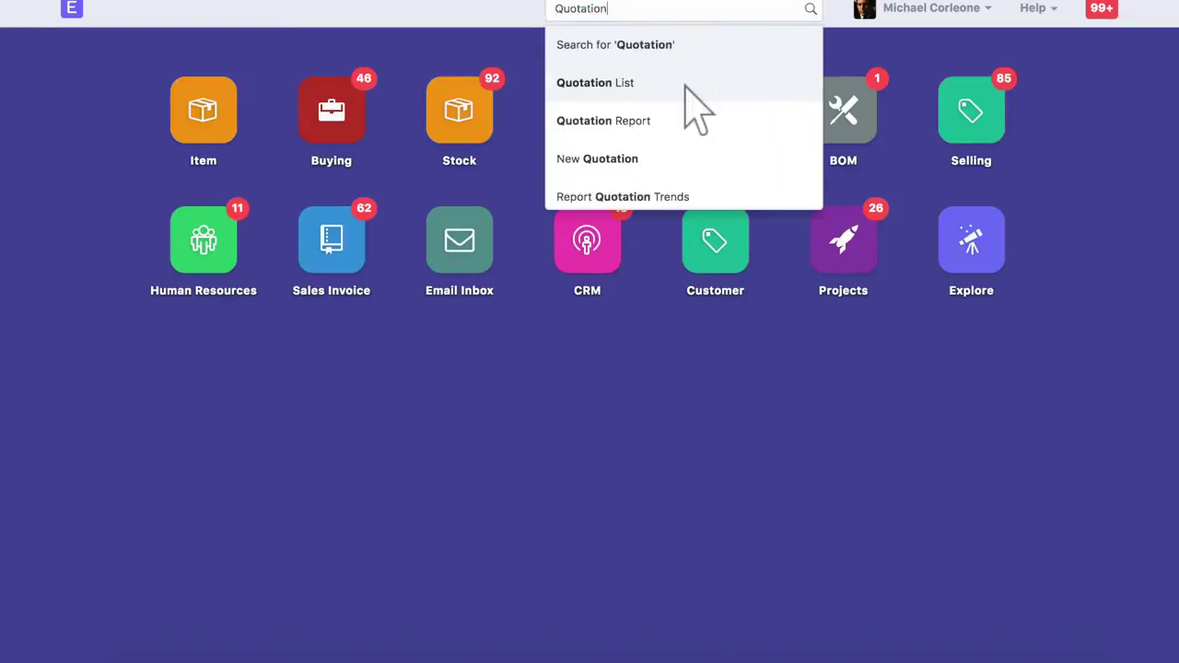
click(686, 85)
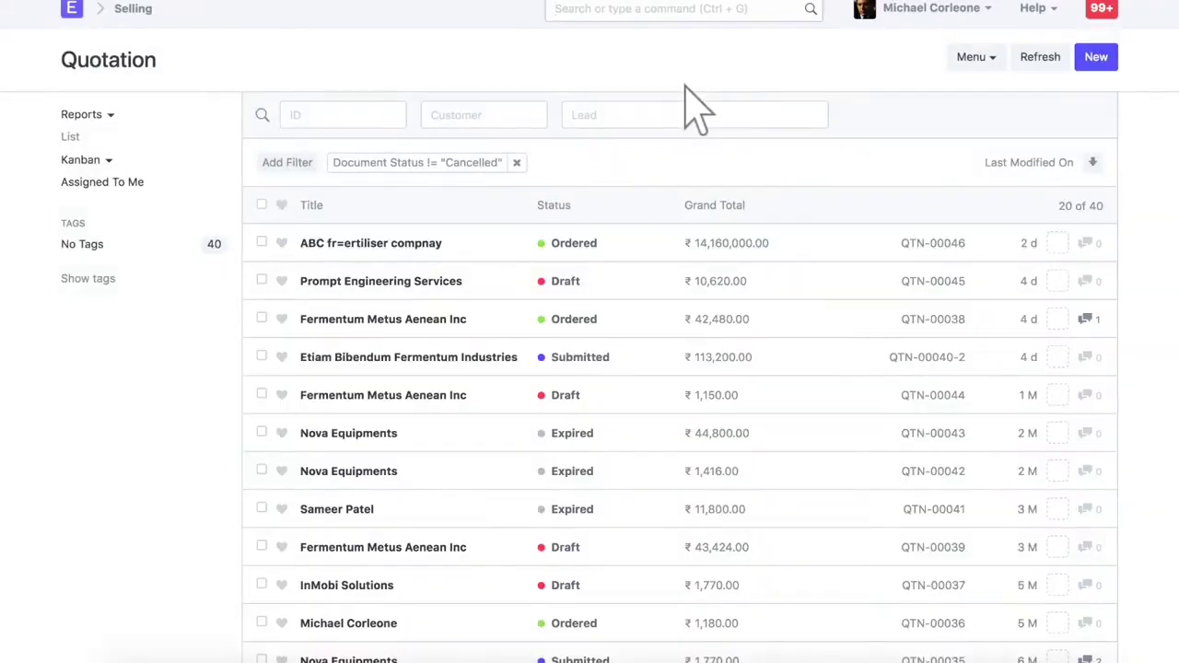
click(409, 359)
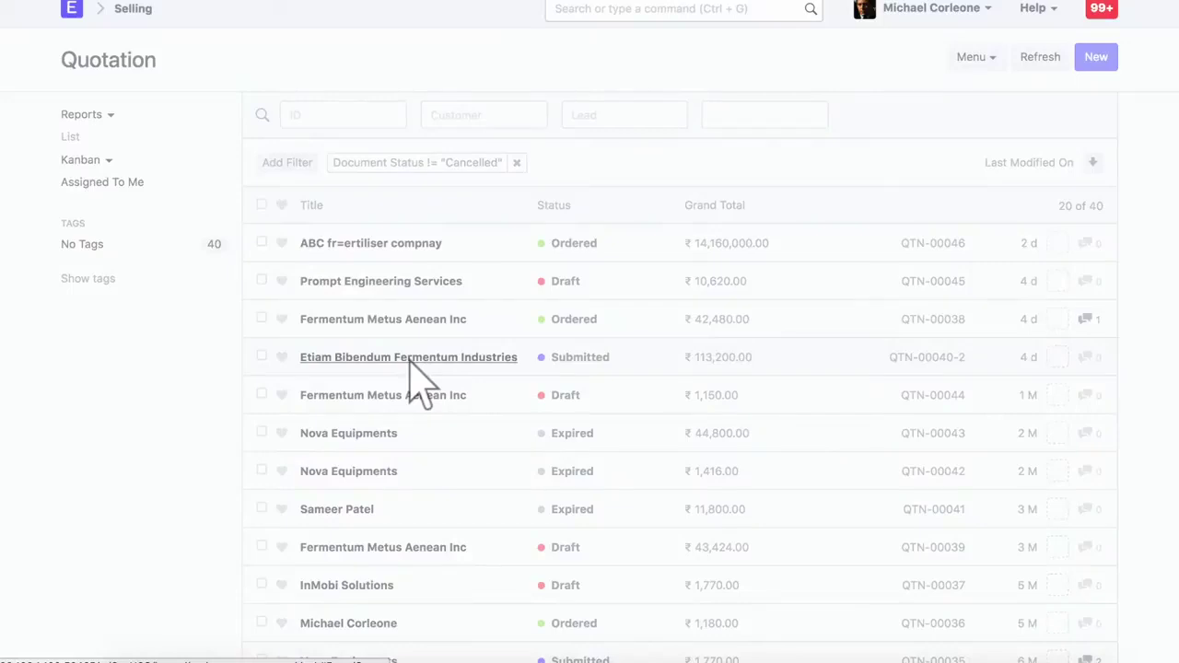
Step: Show the print preview of quotation QTN-00040-2 and scroll through it
click(1036, 59)
click(967, 99)
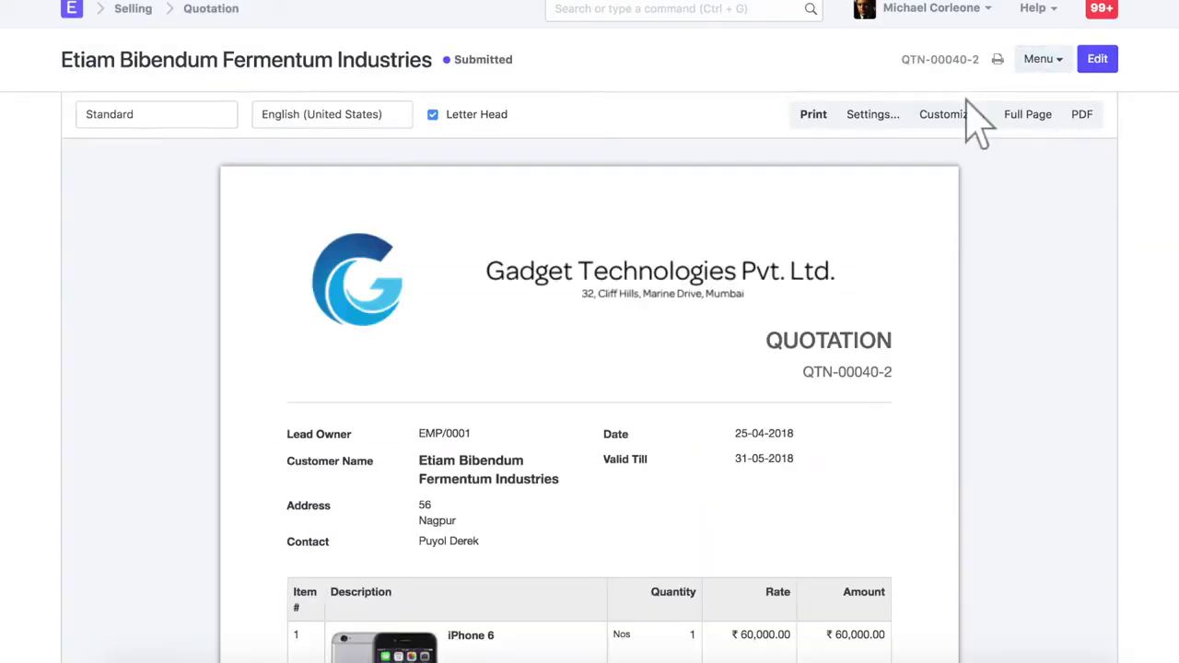
scroll(976, 119, down, 2)
scroll(976, 120, down, 3)
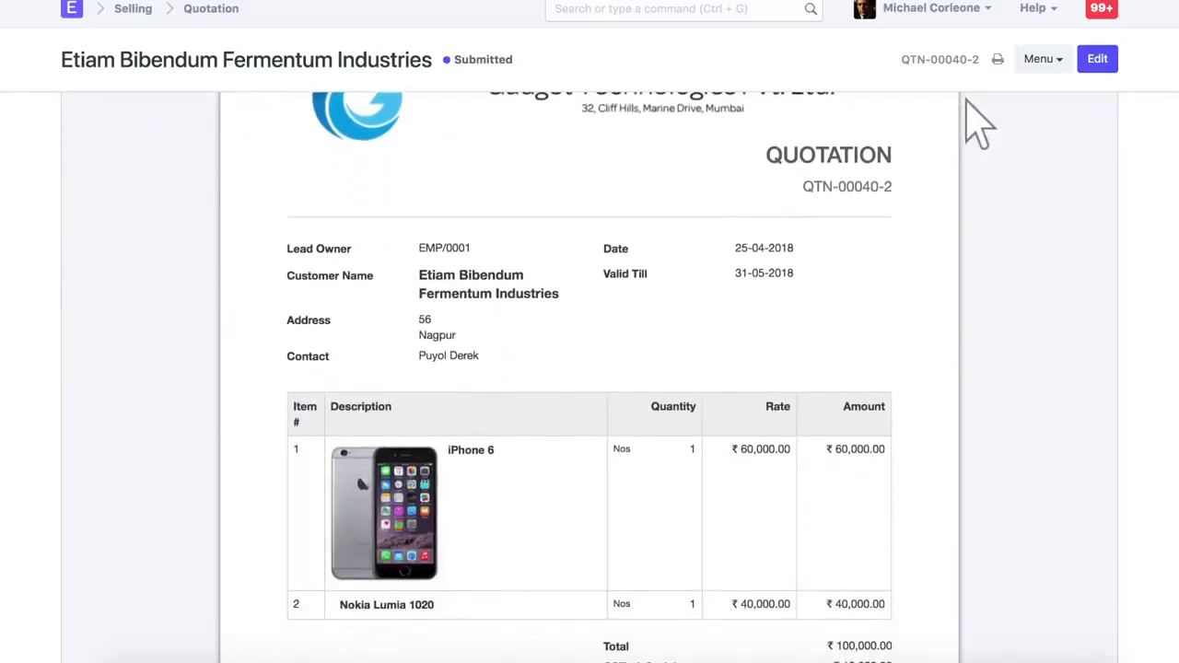
scroll(976, 120, up, 1)
scroll(976, 120, up, 2)
scroll(976, 120, up, 2)
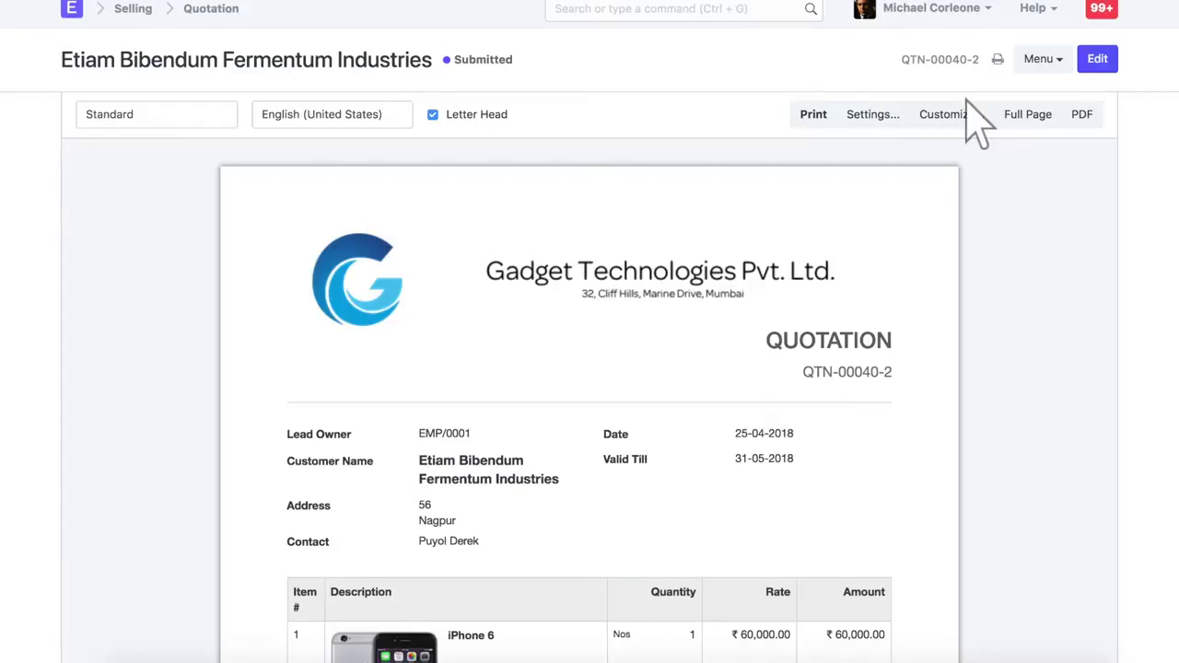
click(1040, 61)
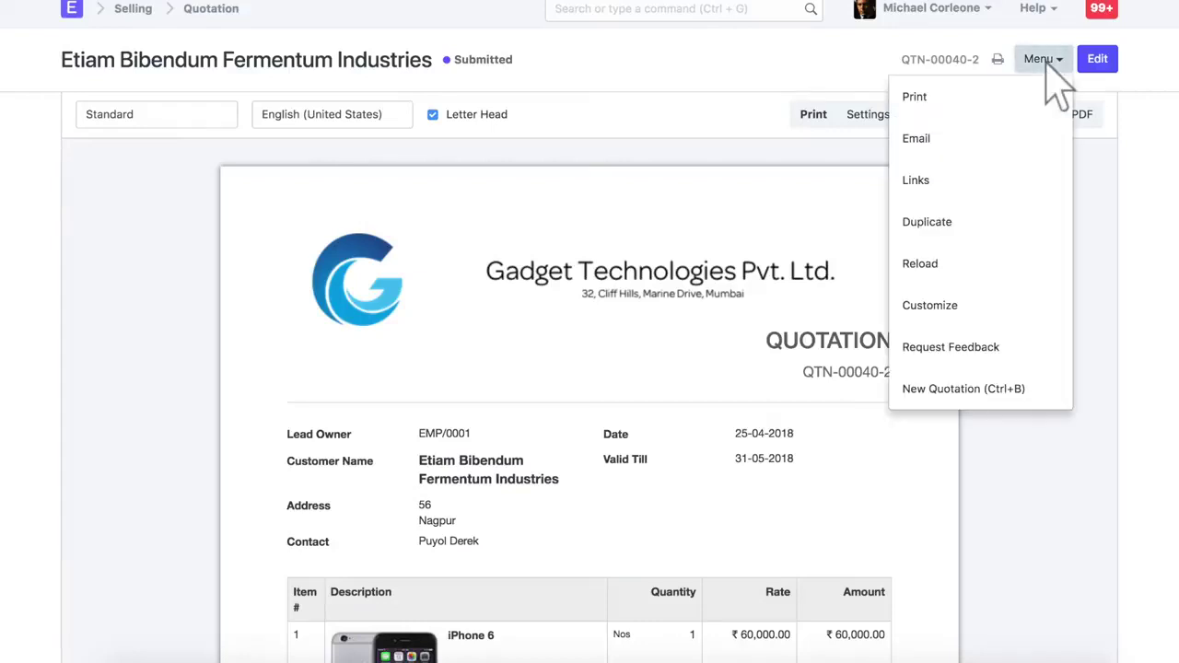
click(981, 138)
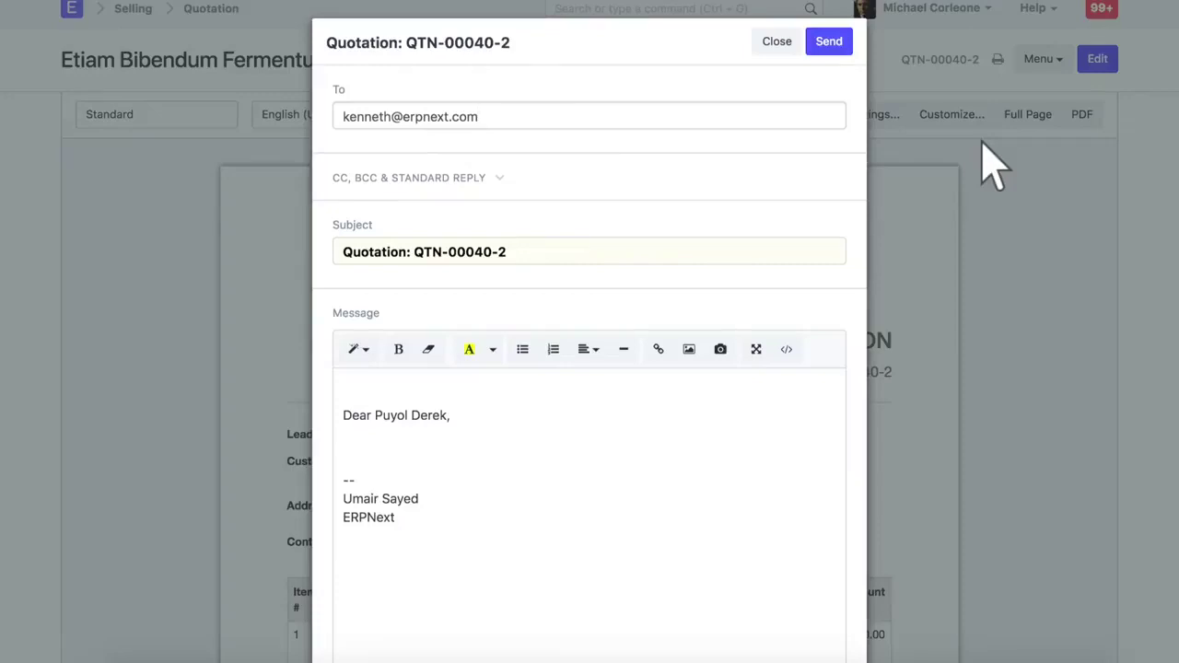
click(776, 42)
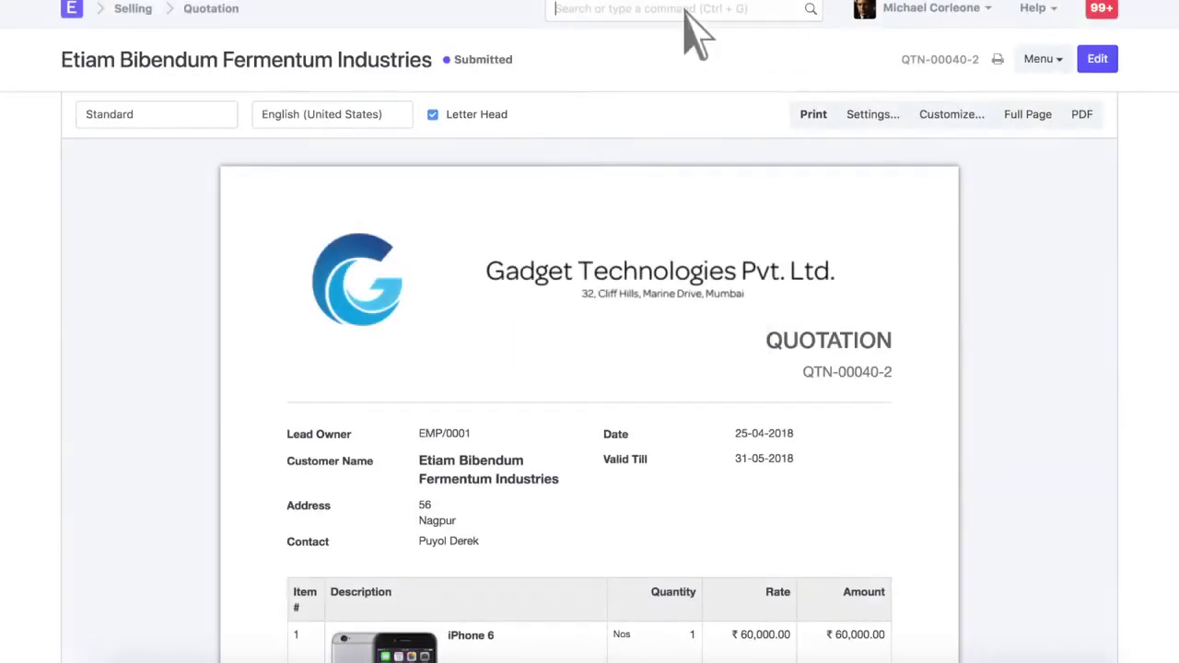
text(email domain)
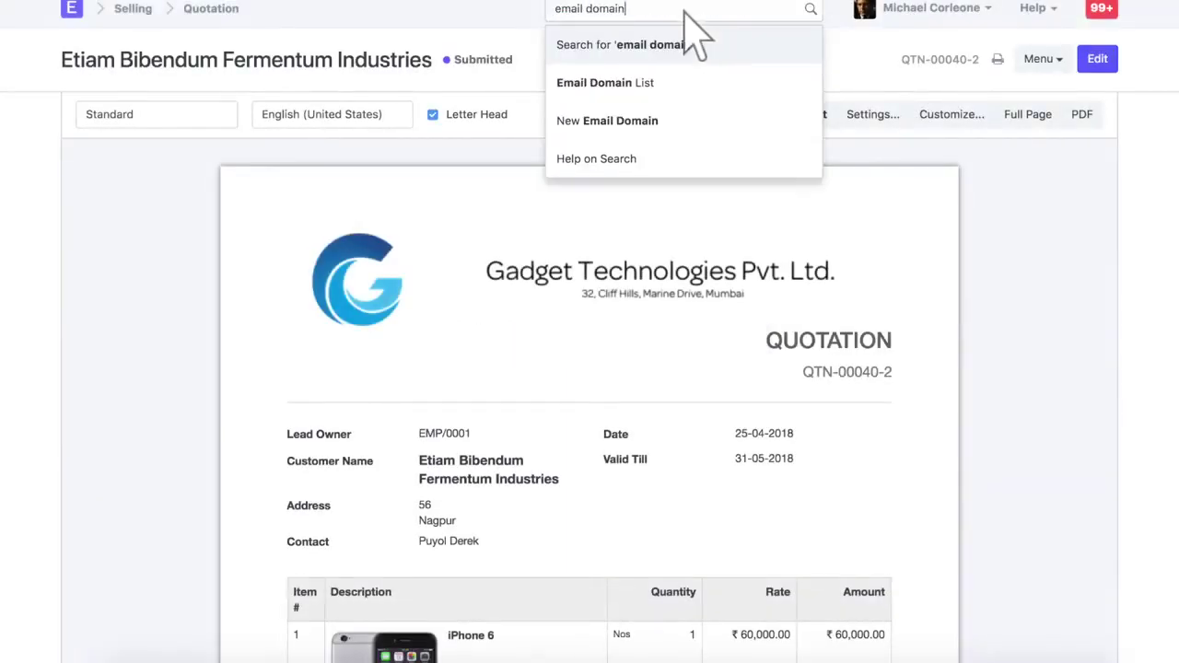
Step: Open the gmail.com record from the Email Domain List
click(686, 85)
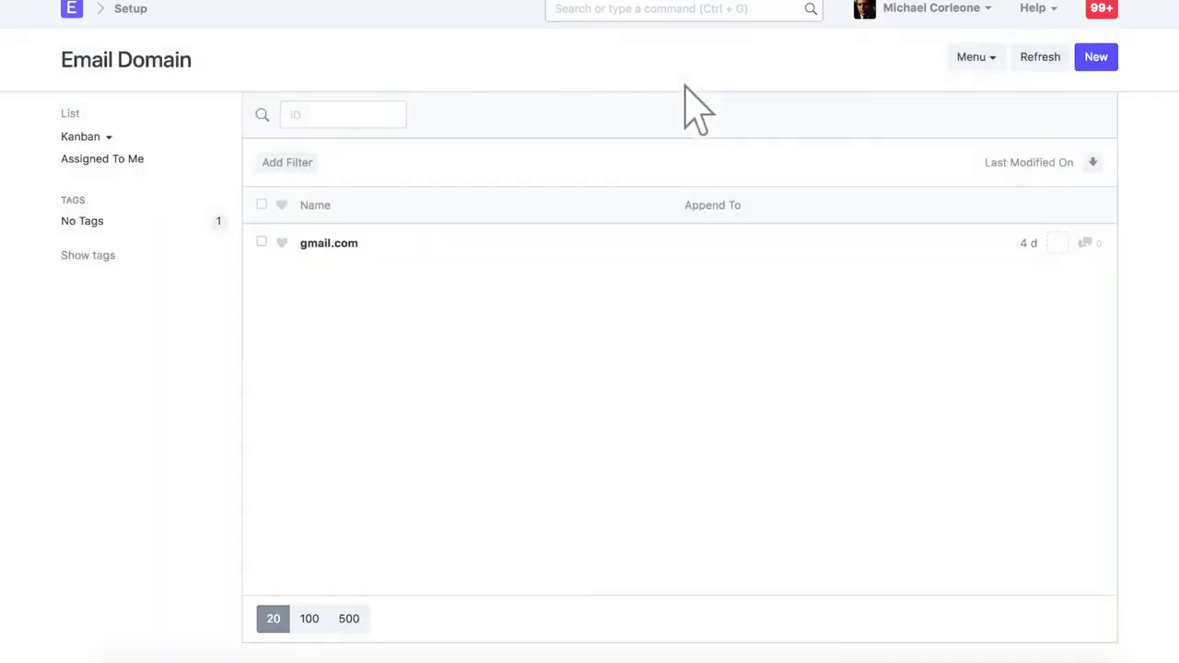
click(329, 245)
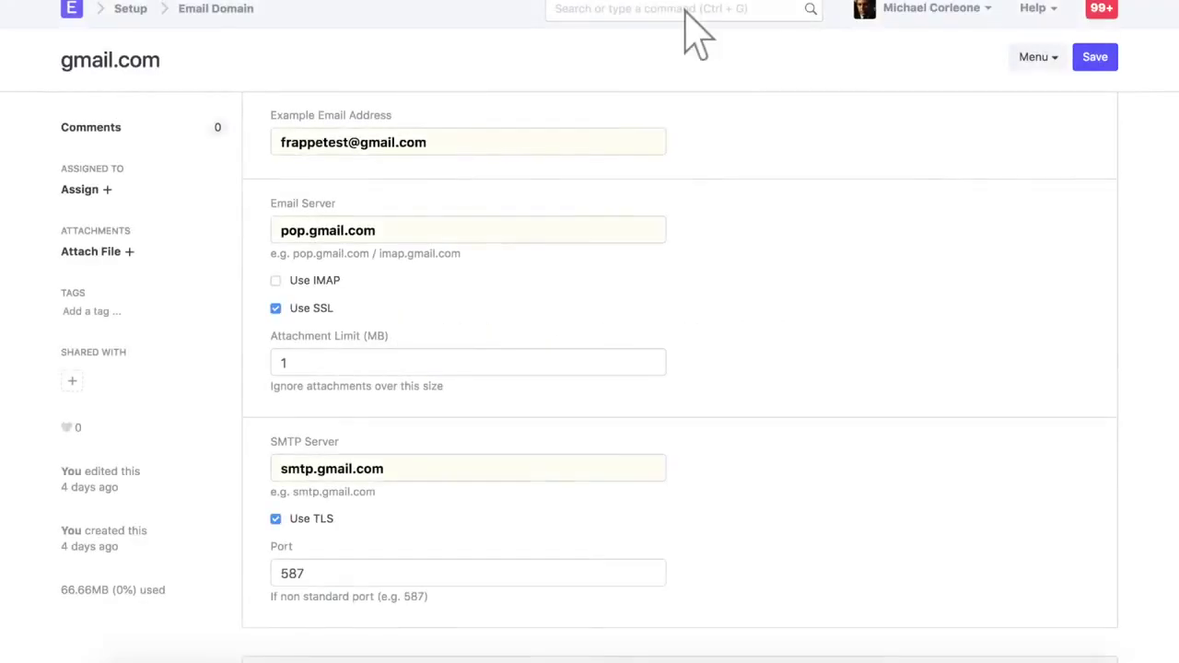
click(686, 11)
Step: Create a new Email Account with the login e-mail address and its password
text(email account)
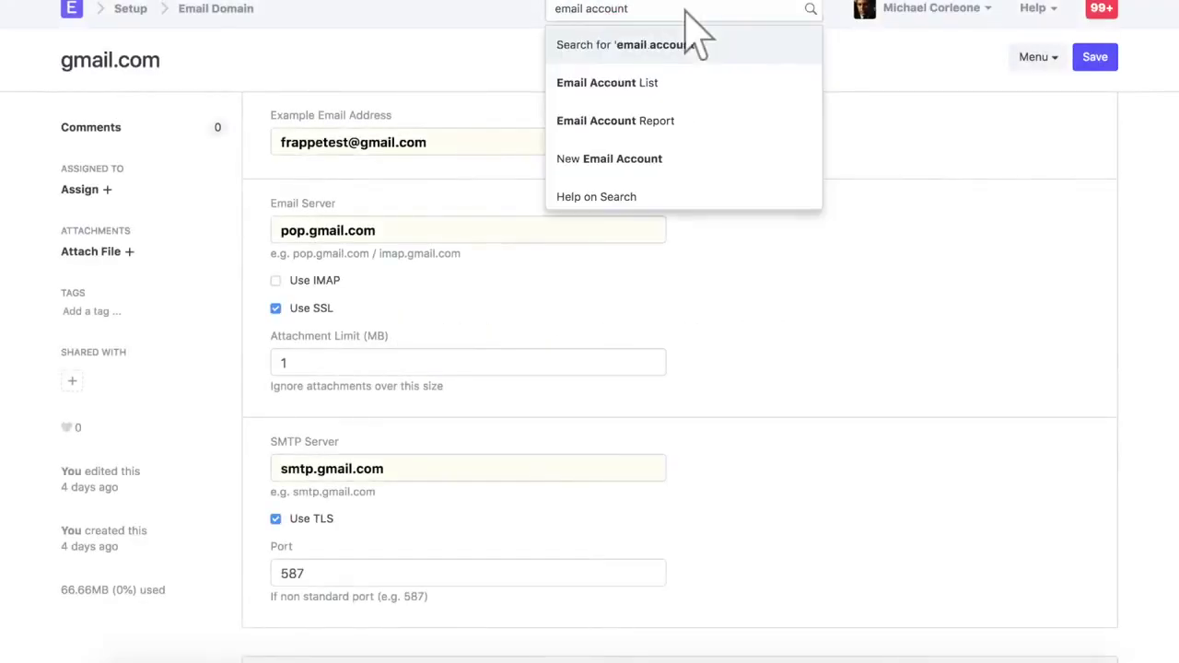
click(684, 84)
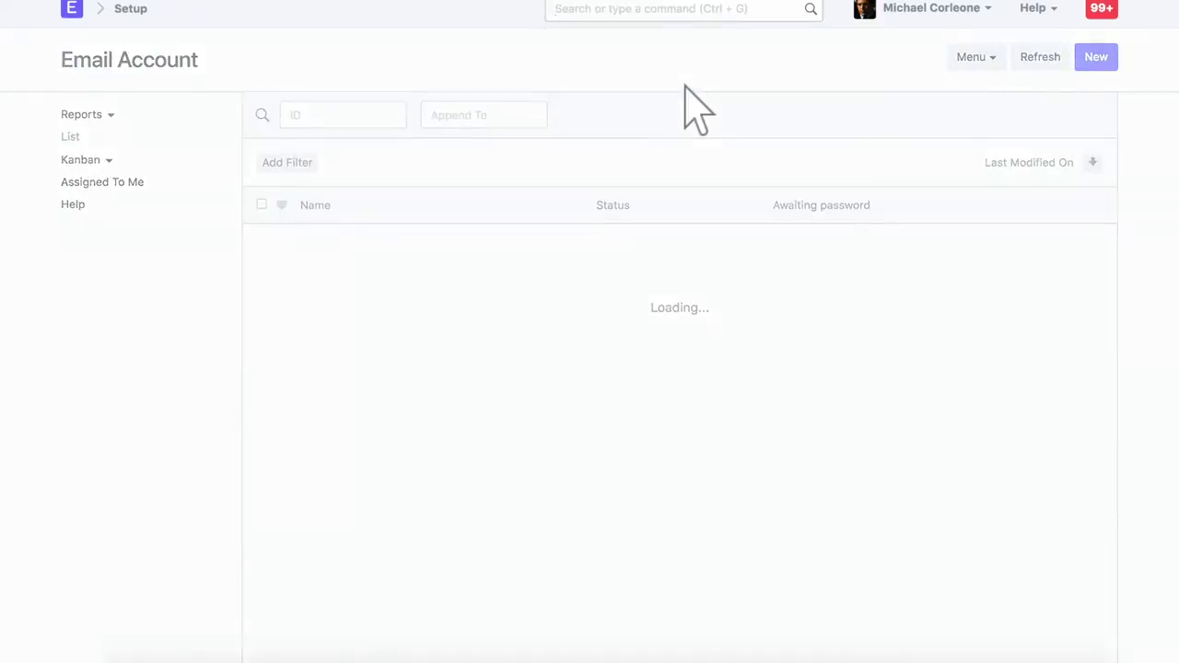
click(1096, 59)
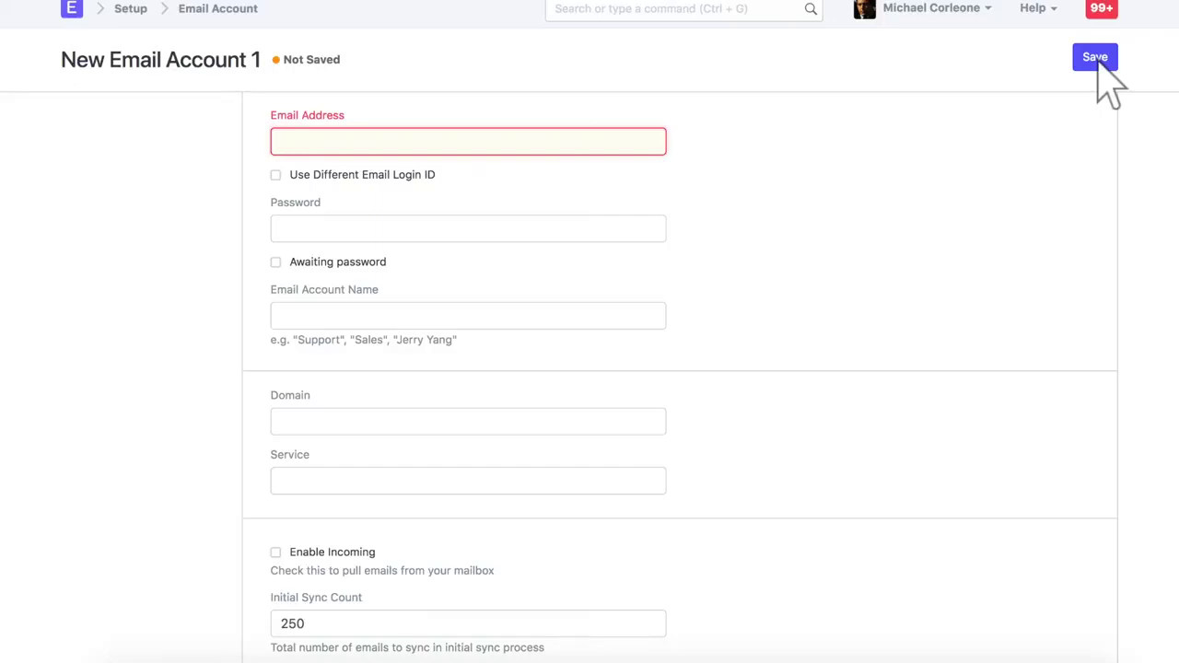
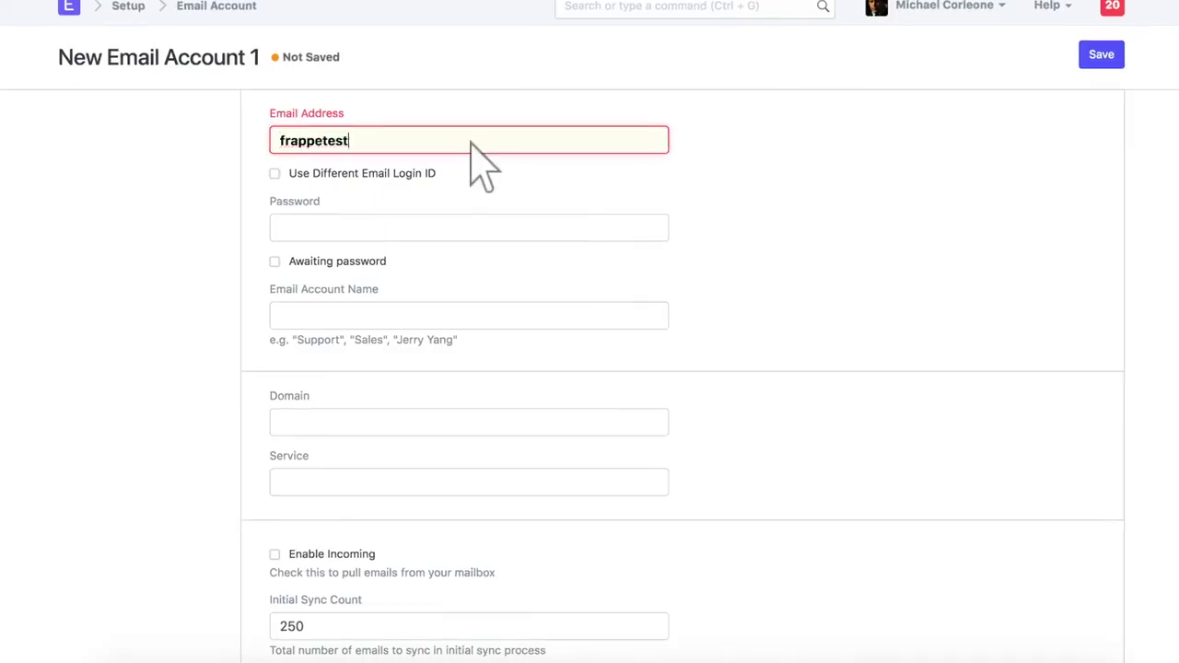
click(470, 230)
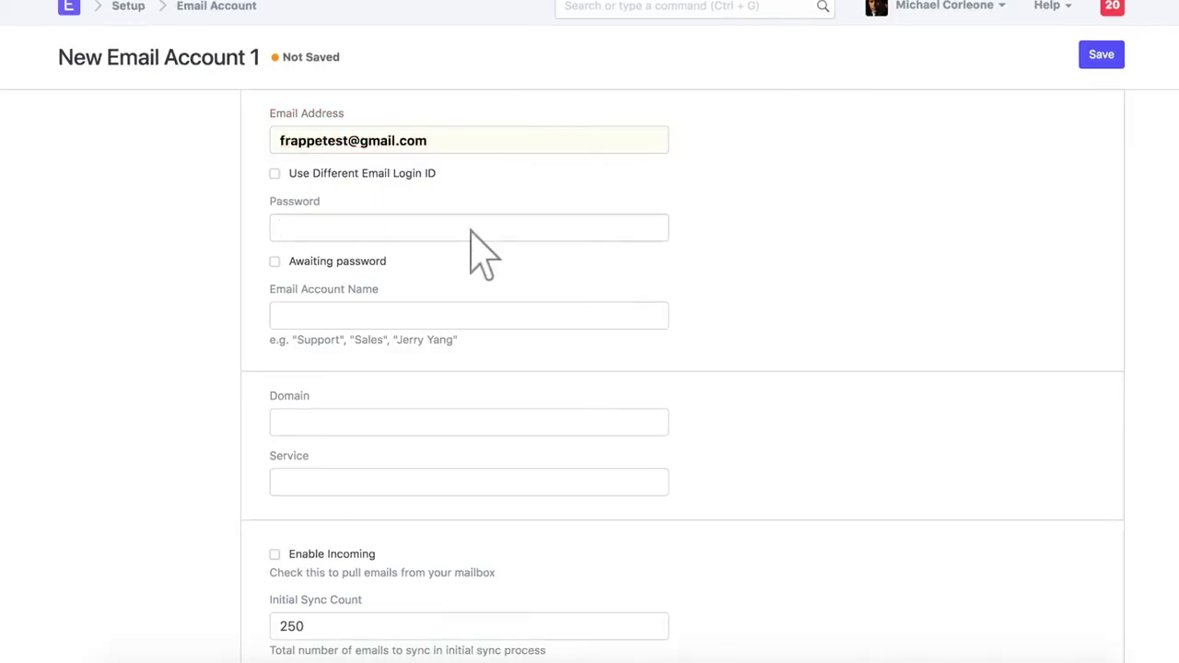
scroll(470, 249, down, 2)
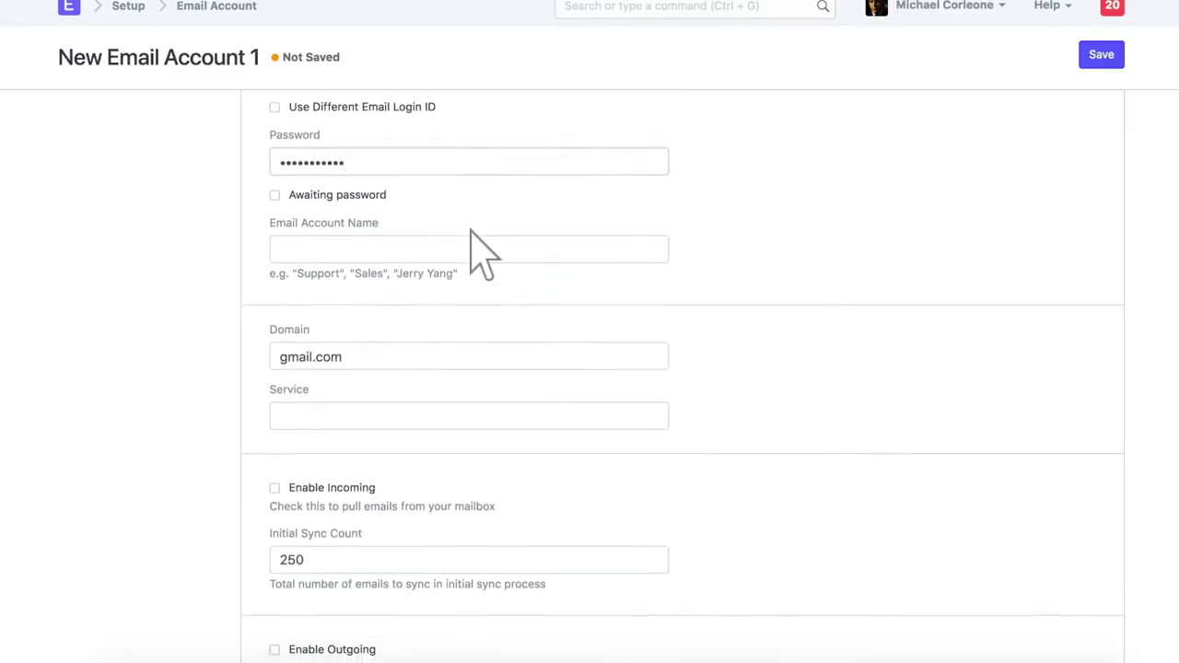
Step: Name the account 'Gadgets Support' and enable incoming mail
click(470, 251)
text(Gadget)
scroll(469, 254, down, 2)
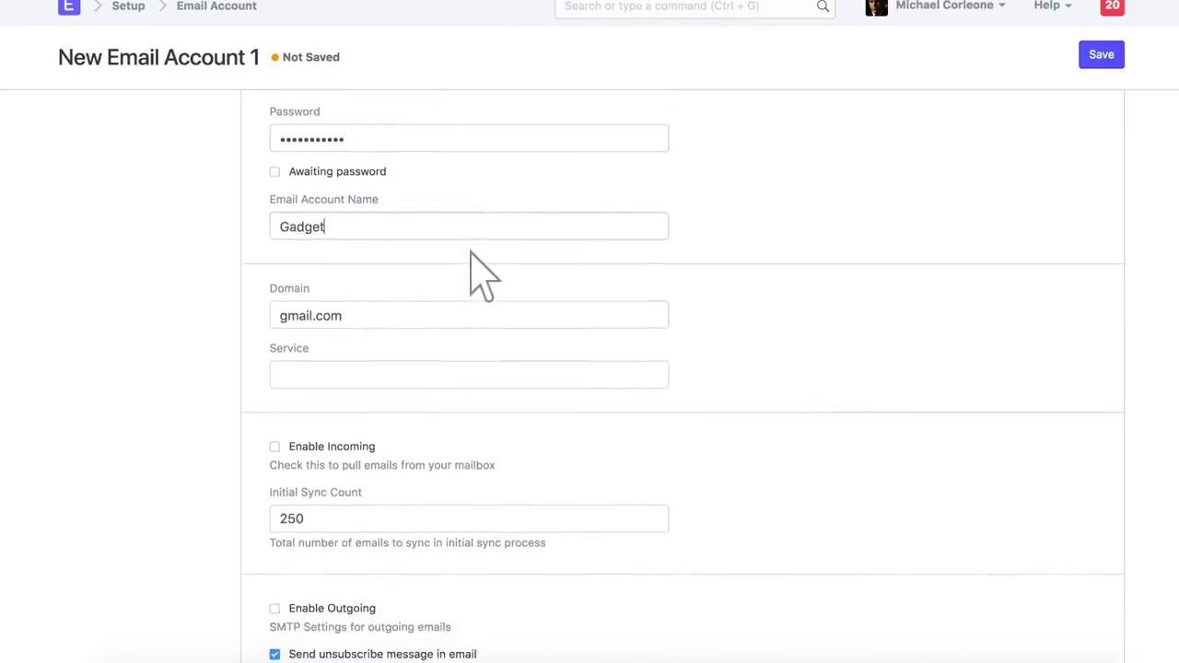
text(s Support)
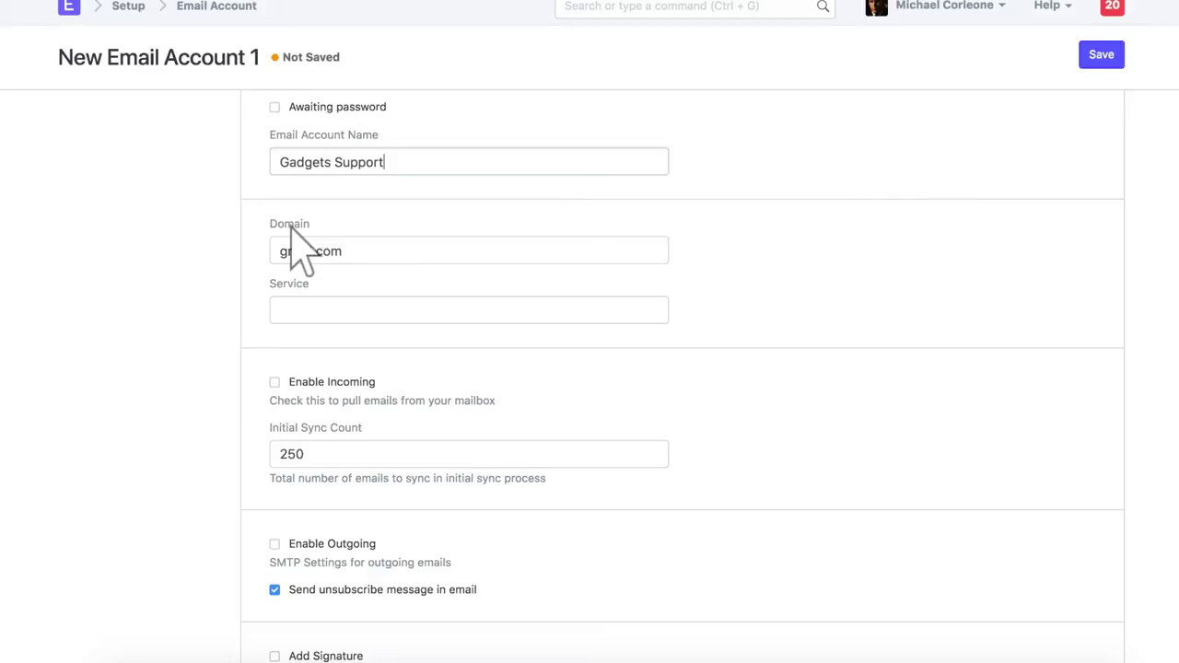
click(323, 383)
Step: Append incoming mail to Opportunity and save the Gadgets Support account
scroll(313, 415, down, 3)
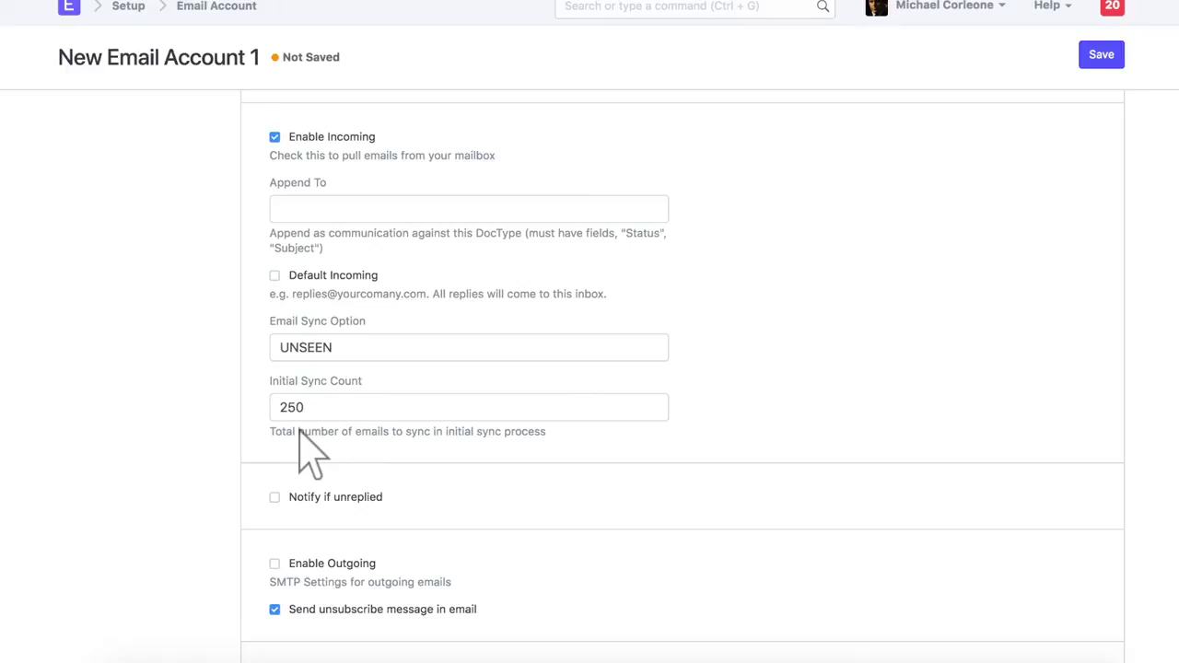
click(469, 212)
text(Opportunity)
scroll(469, 212, down, 1)
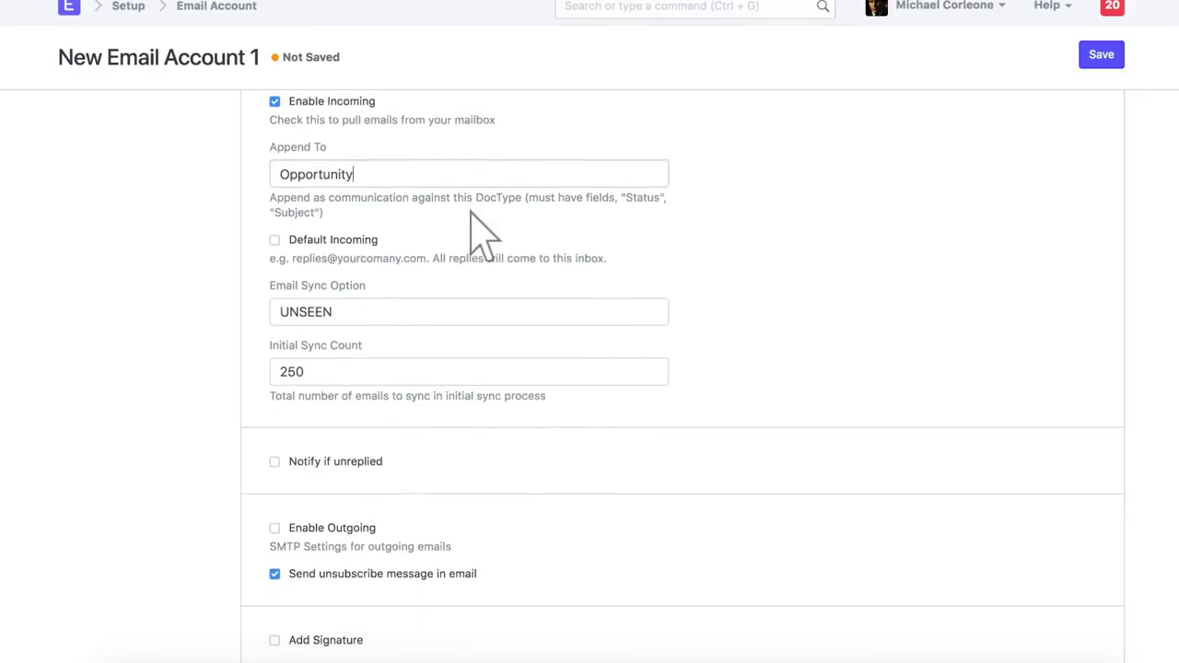
click(472, 214)
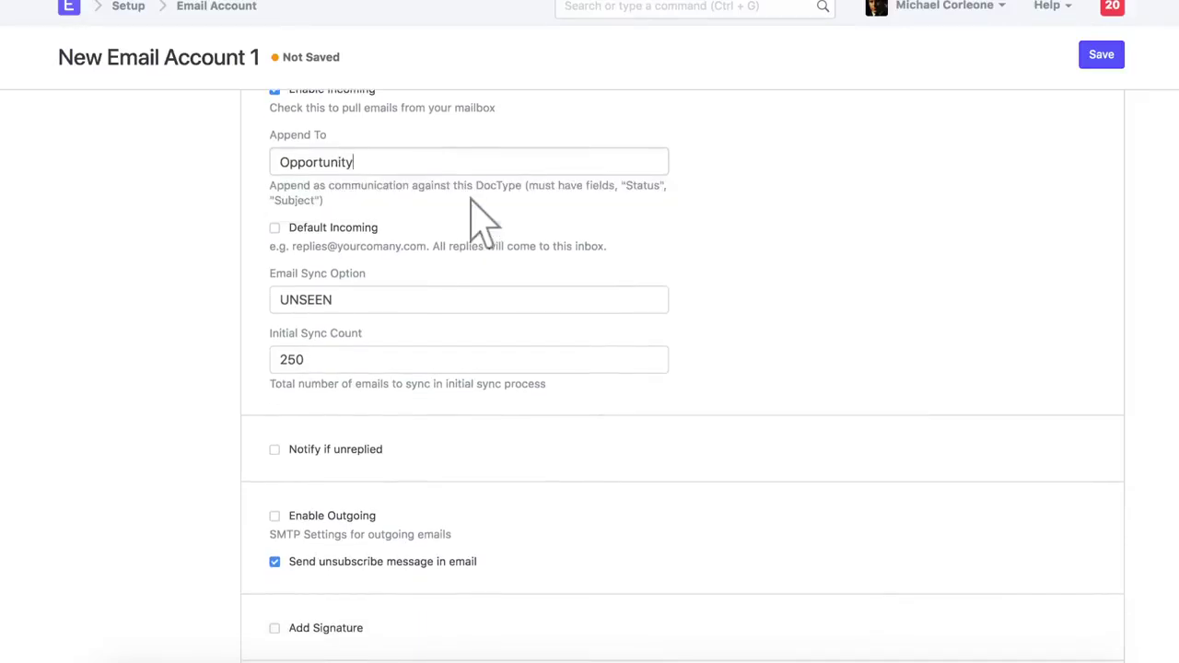
click(1104, 58)
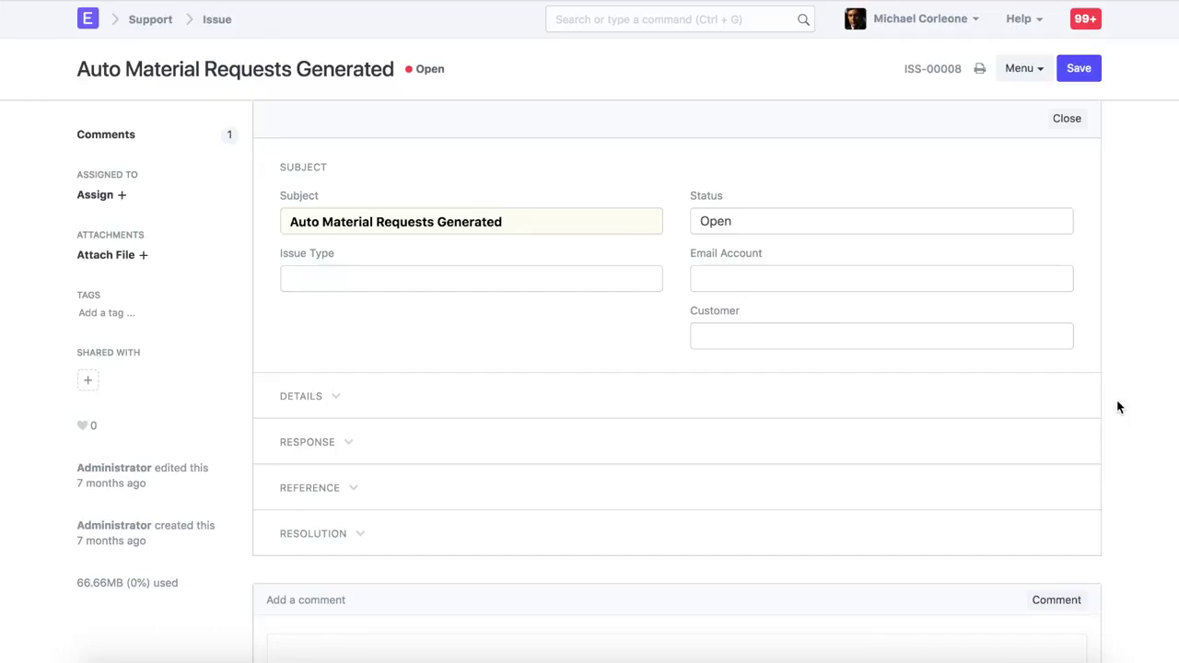
Step: Reply 'Hi, Can we meet tomorrow to discuss further?' to the issue's email
scroll(1116, 399, down, 3)
scroll(1116, 399, down, 1)
scroll(1116, 399, down, 3)
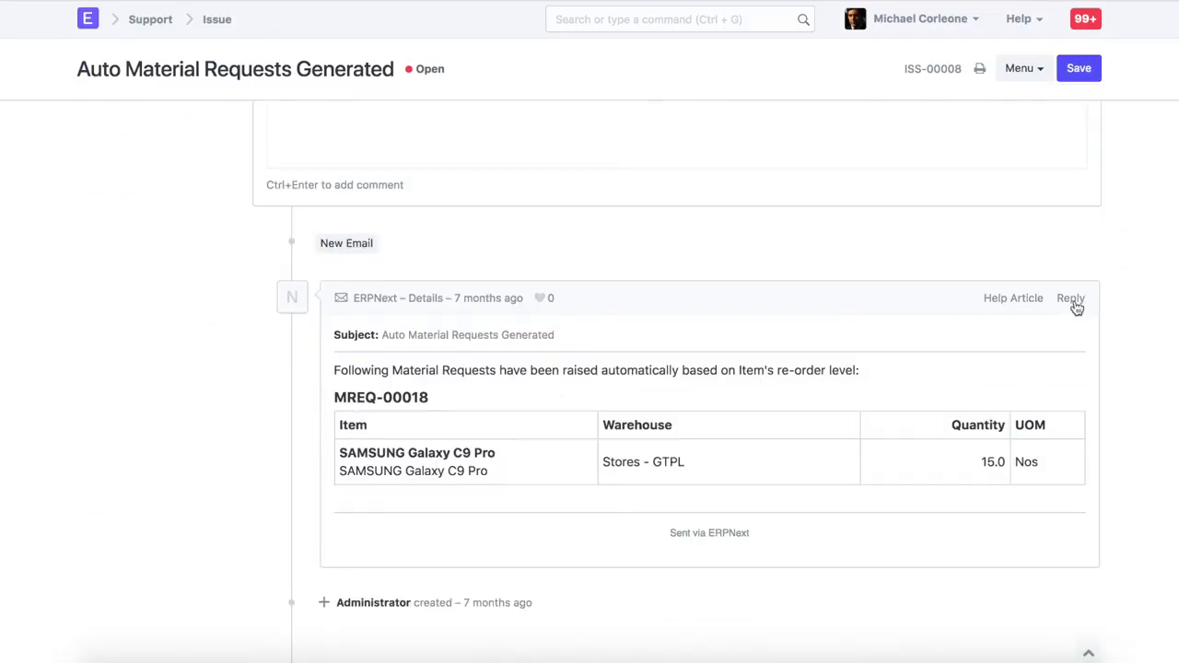
click(1070, 298)
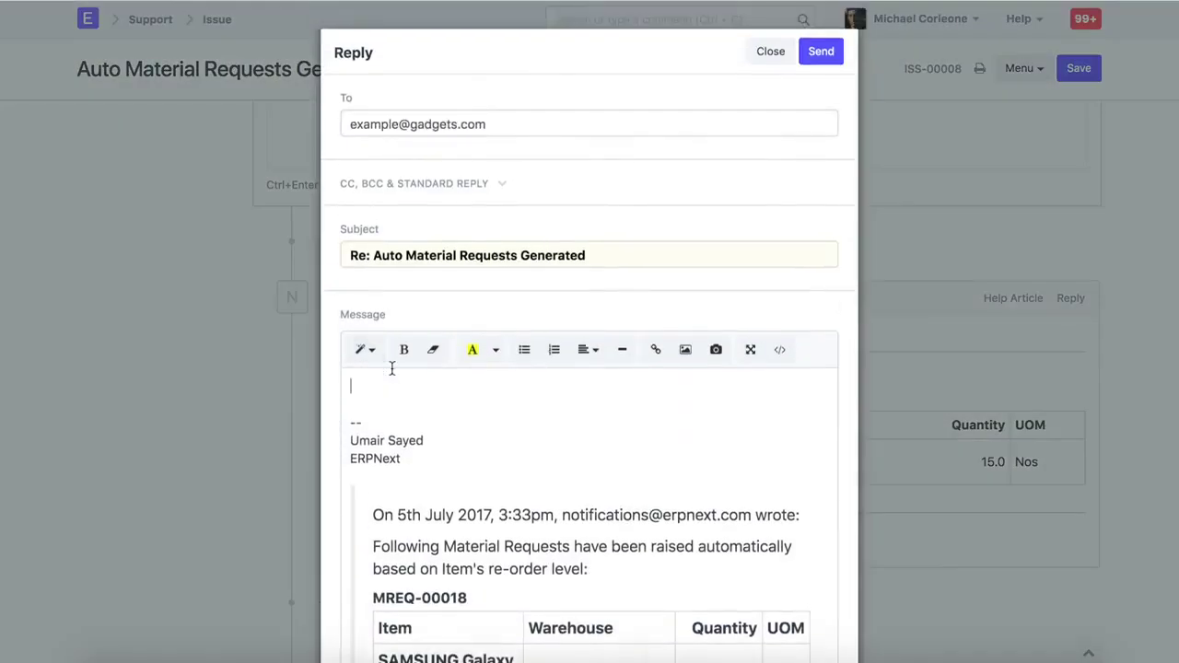
text(Hi,)
key(Return)
key(Return)
text(Can we)
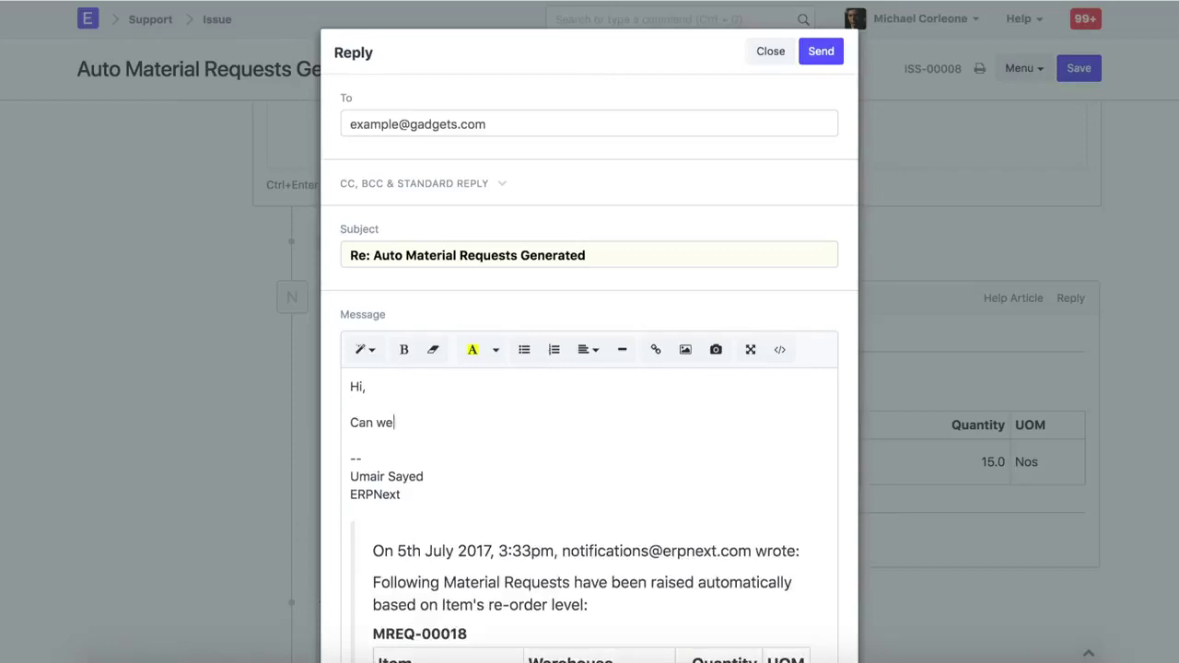
text( meet tomorrow to discuss f)
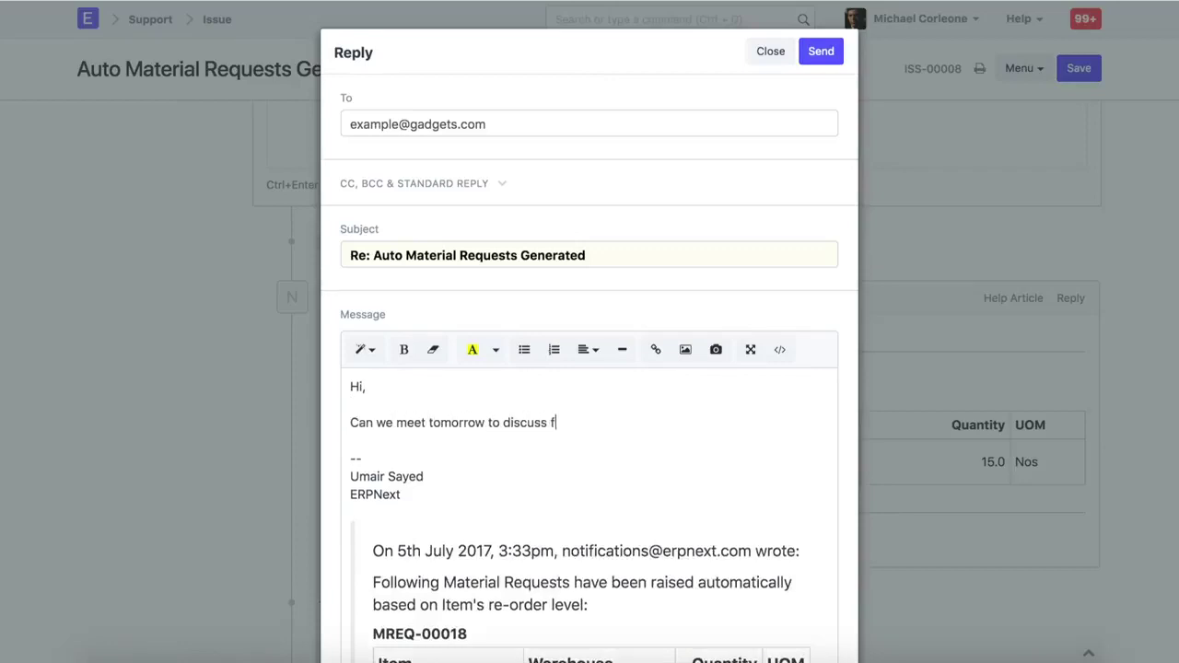
text(urther?)
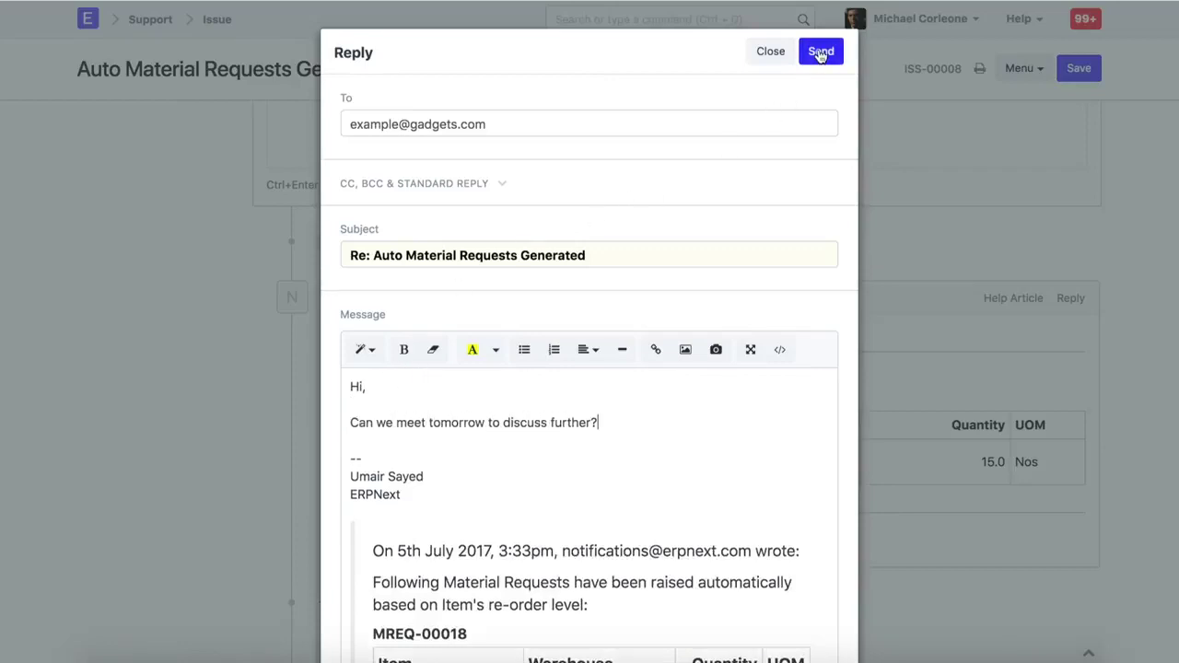
click(820, 54)
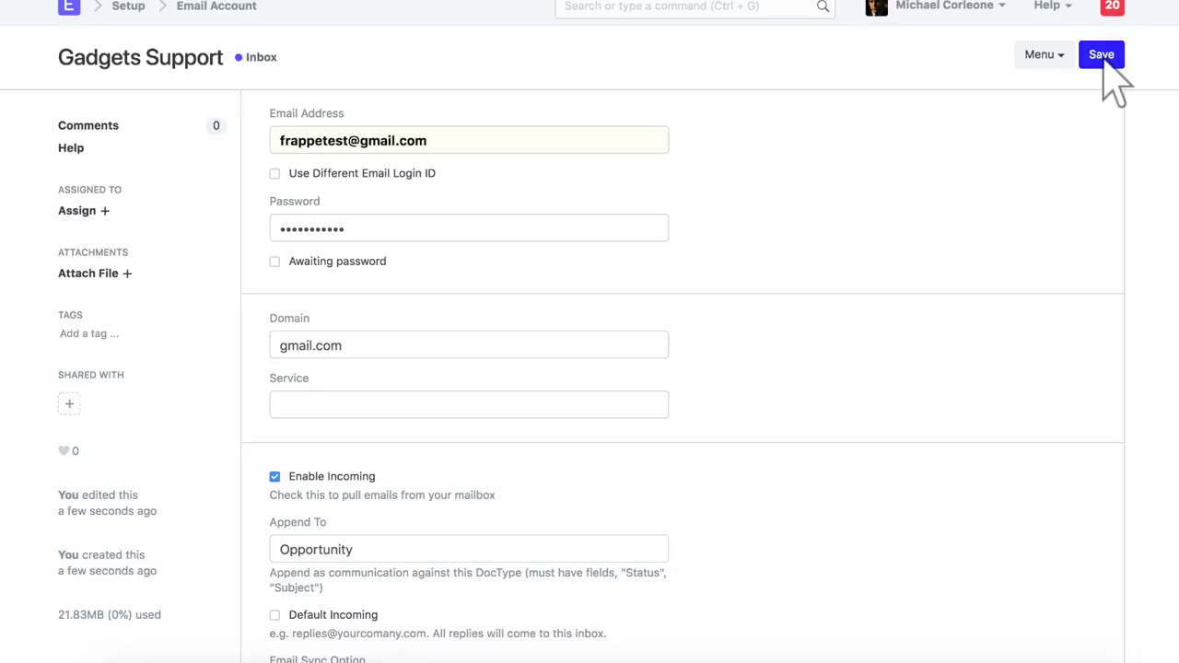
Step: Enable Outgoing and Default Outgoing on Gadgets Support, then save
scroll(337, 644, down, 3)
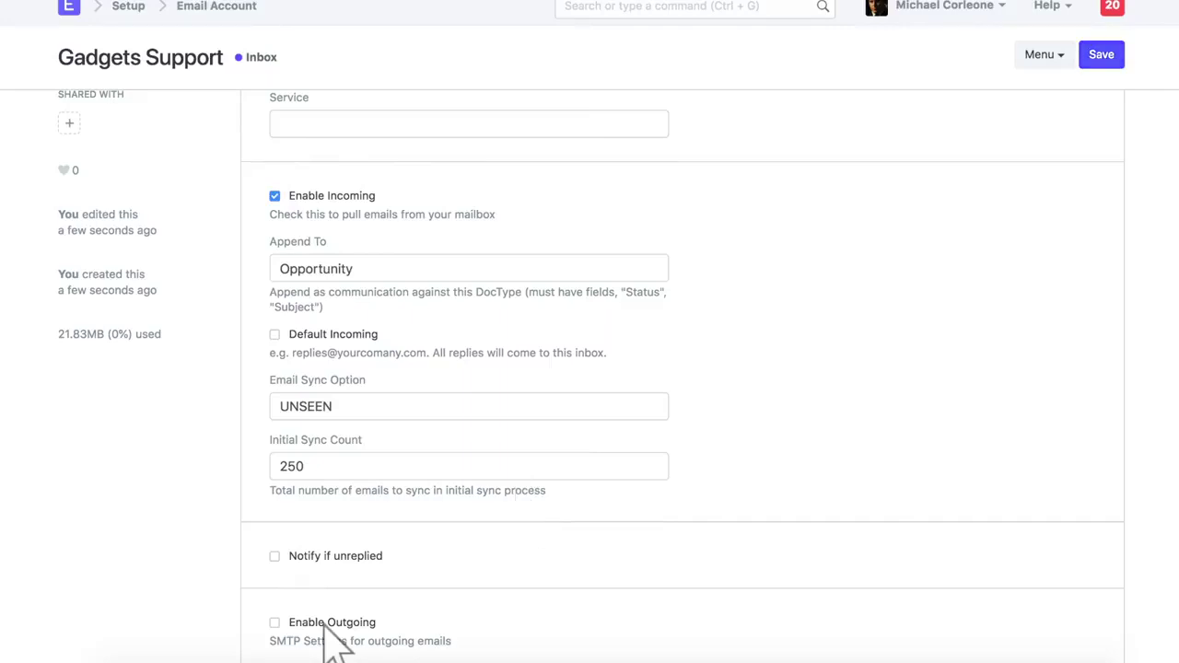
click(324, 626)
scroll(324, 626, down, 3)
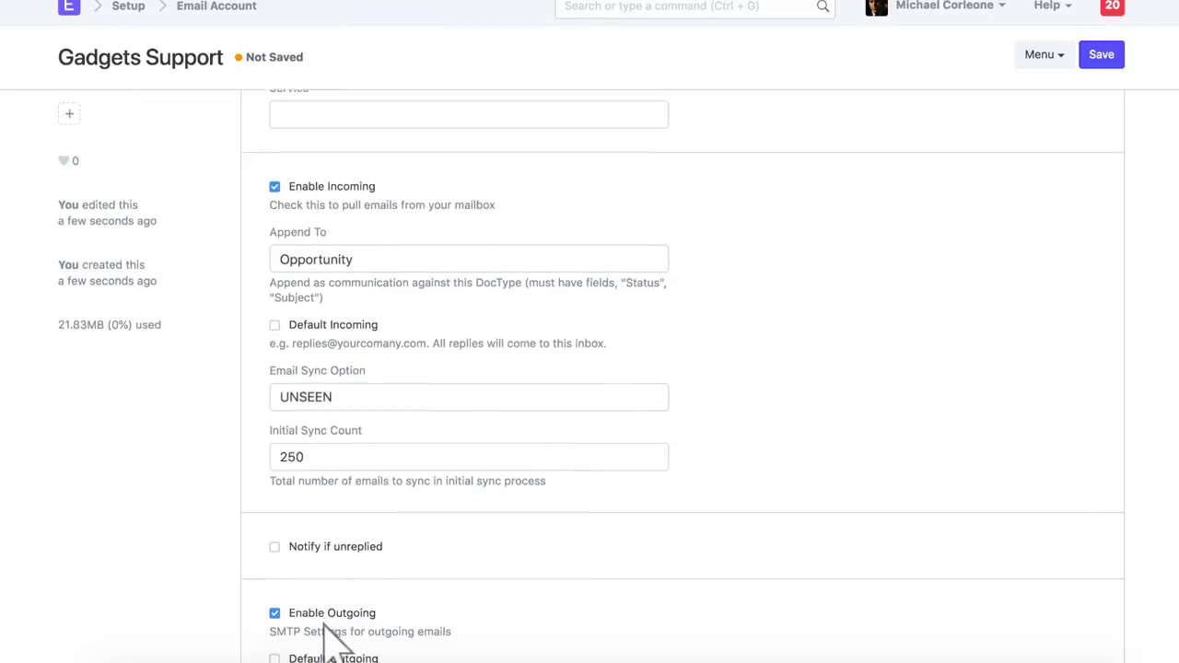
scroll(324, 627, down, 2)
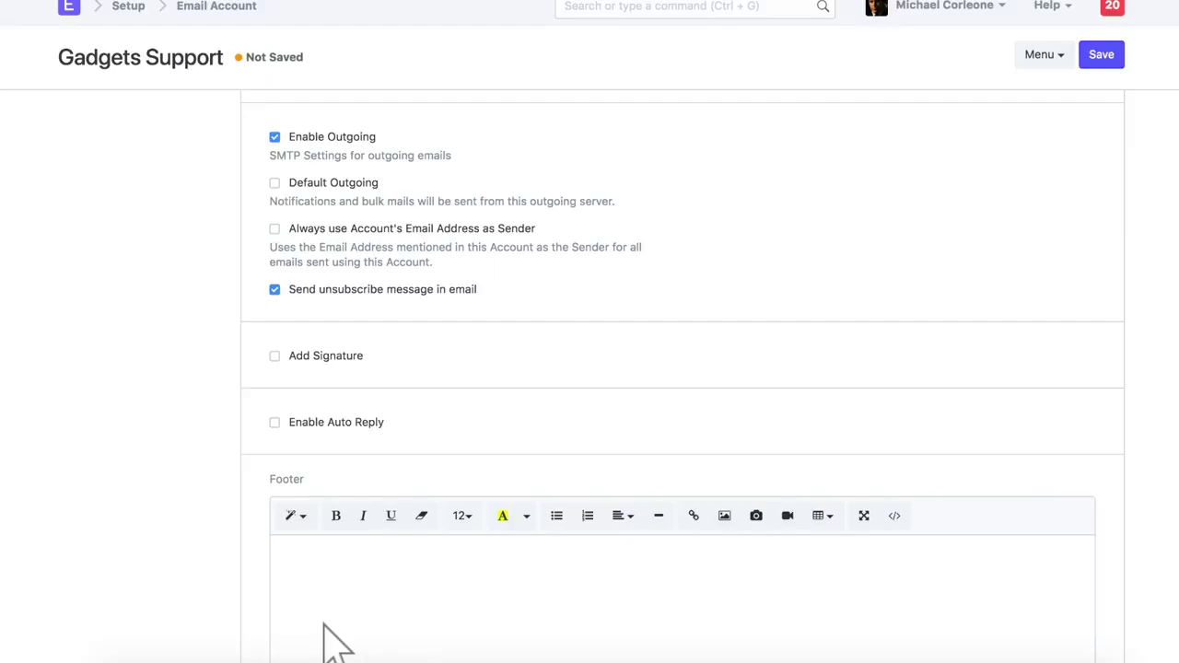
click(329, 186)
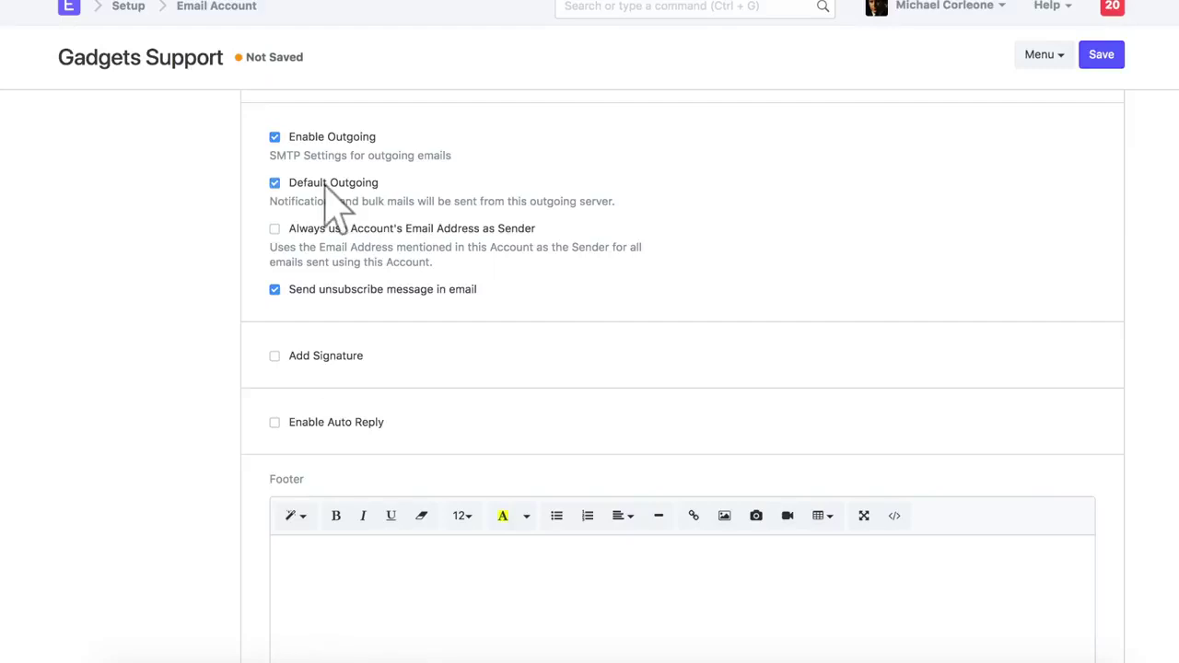
click(1101, 57)
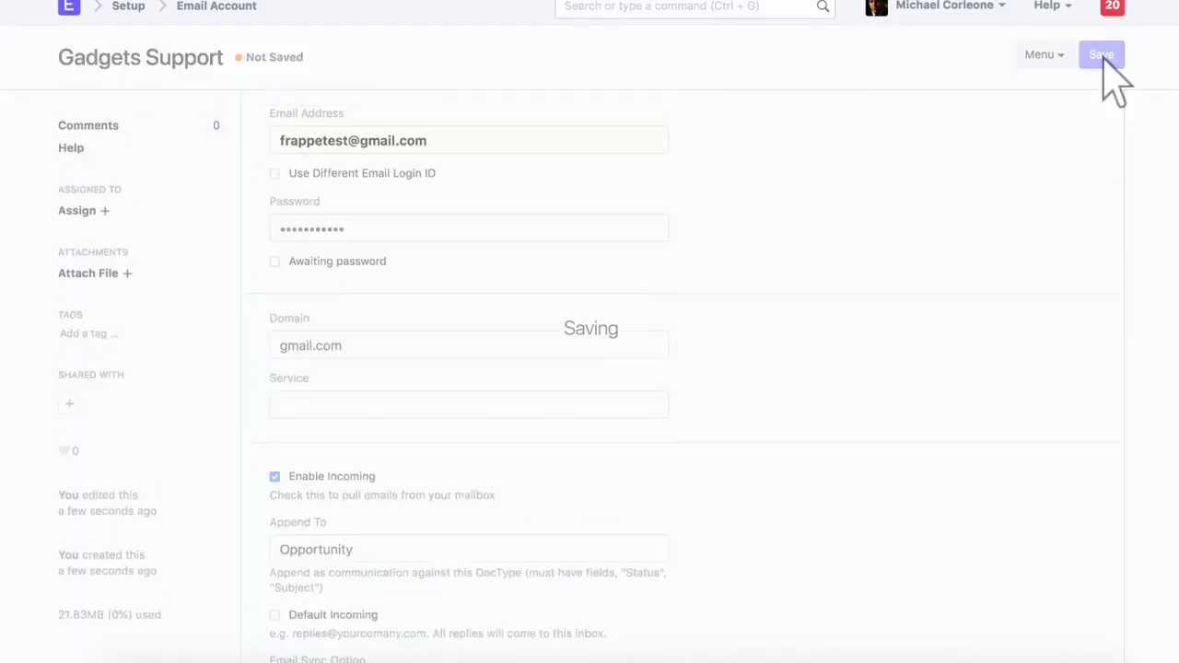